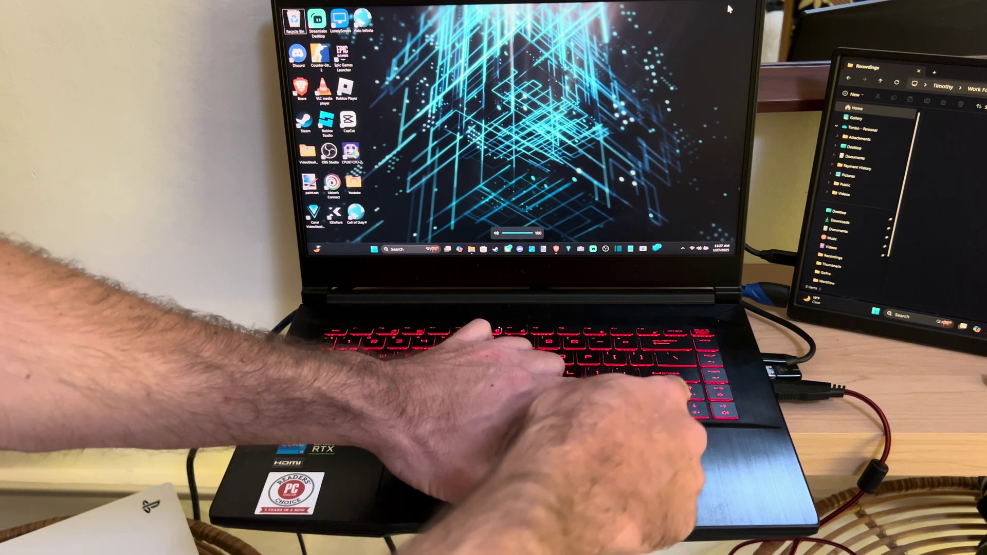
pyautogui.press('XF86AudioLowerVolume')
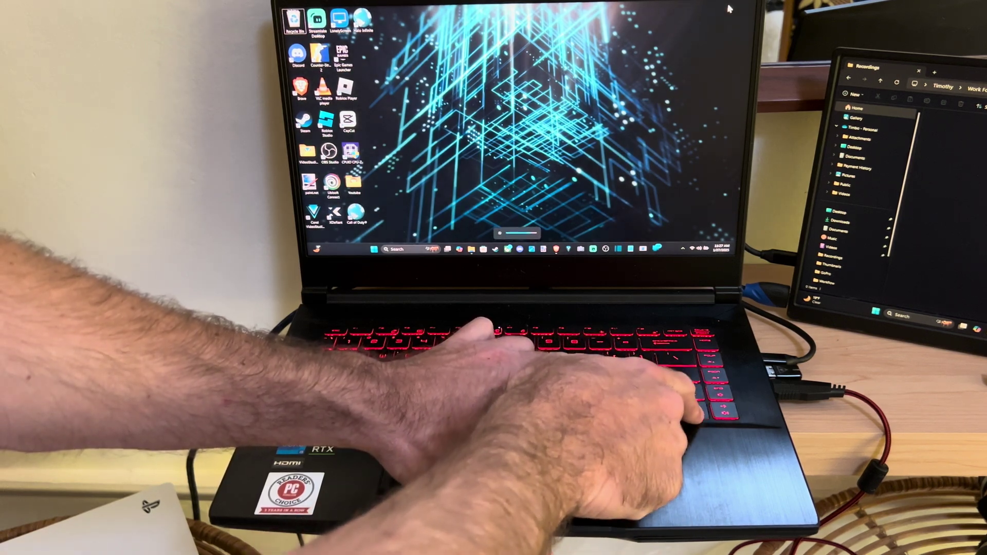